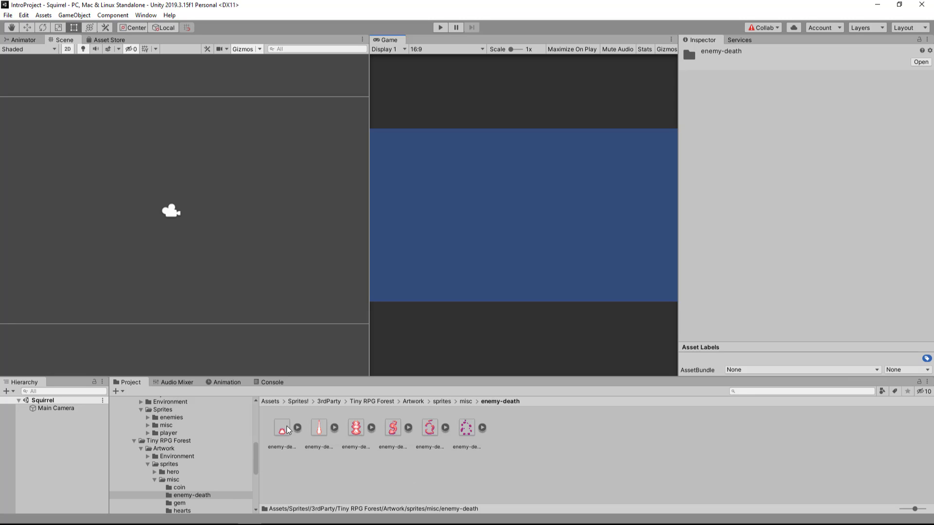
Inspect the sprites contained in the first three enemy-death textures, then collapse them again.
left_click(298, 428)
left_click(371, 428)
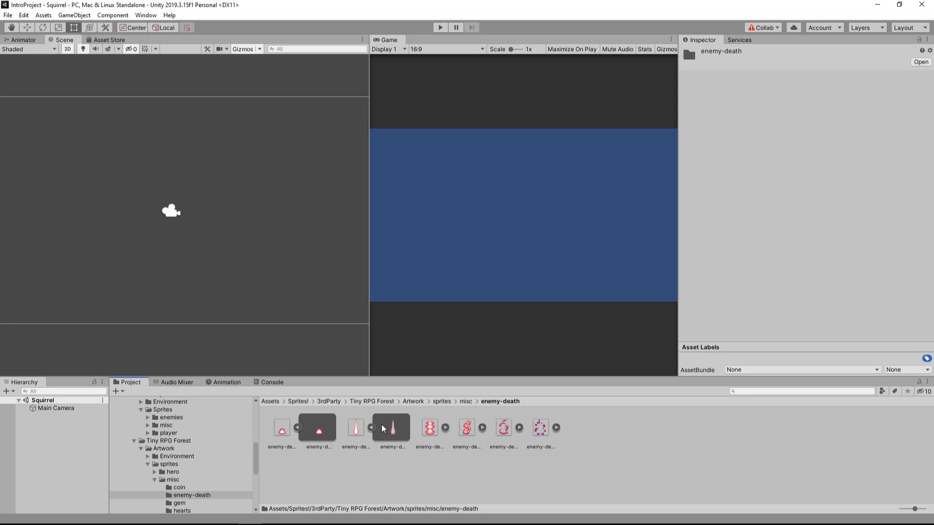
left_click(444, 428)
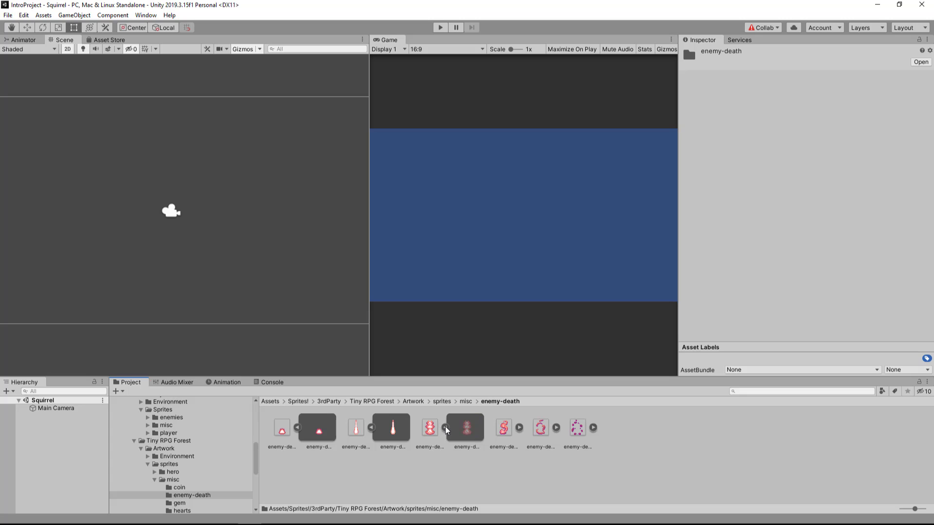
left_click(371, 428)
left_click(297, 427)
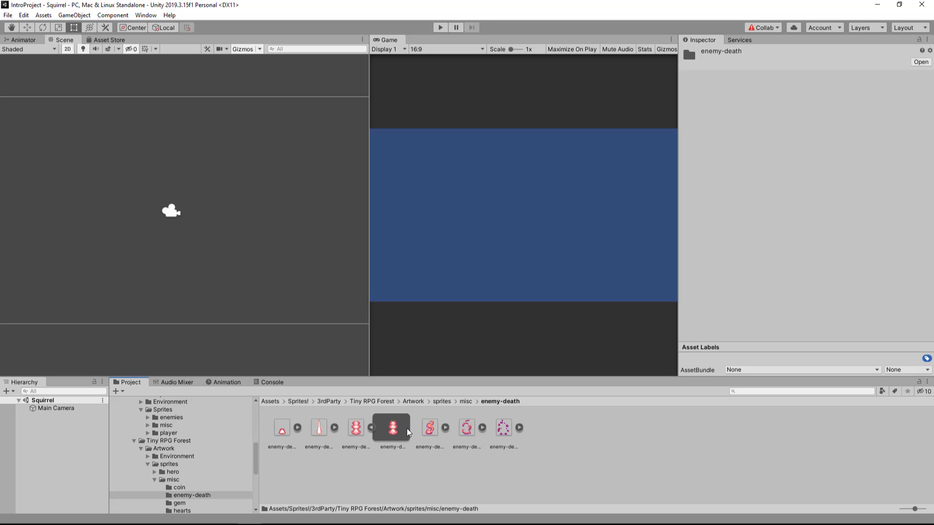
left_click(371, 428)
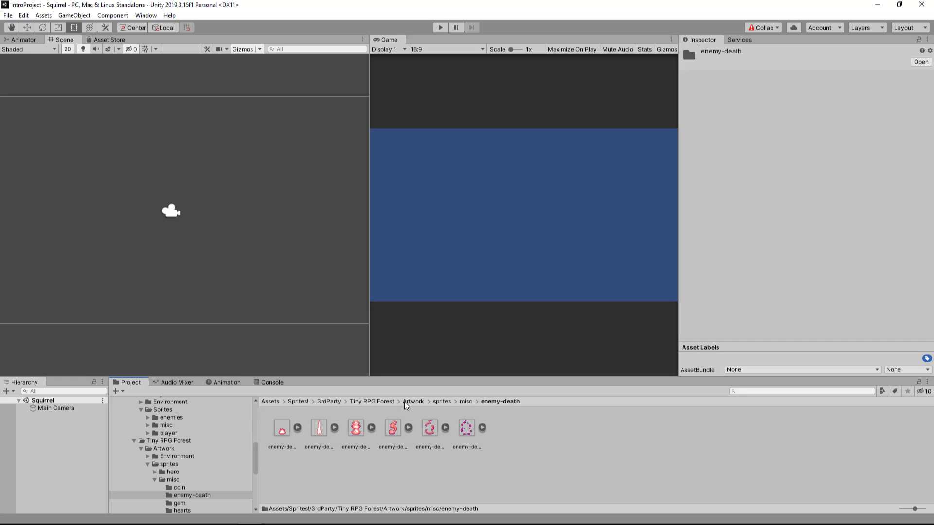
left_click(518, 466)
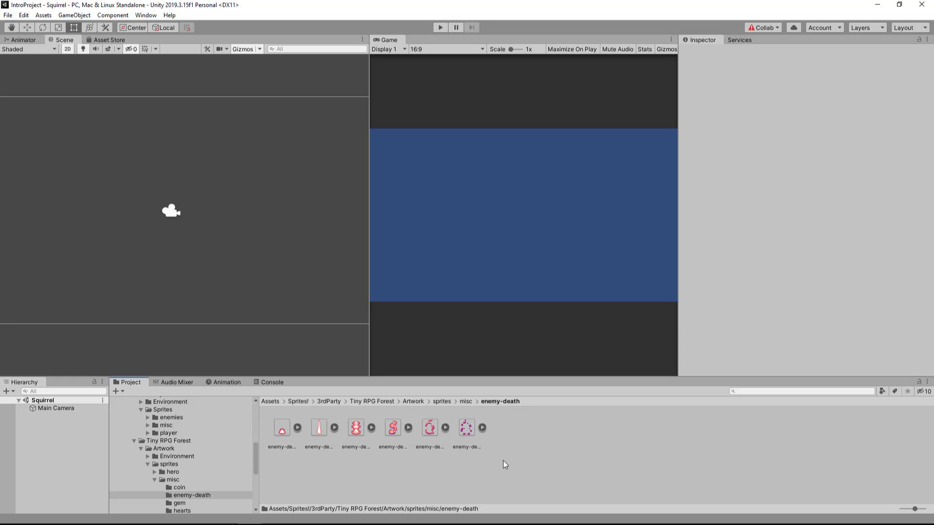
Place all six enemy-death textures together in the scene beside the camera to create a new animation.
left_click(283, 426)
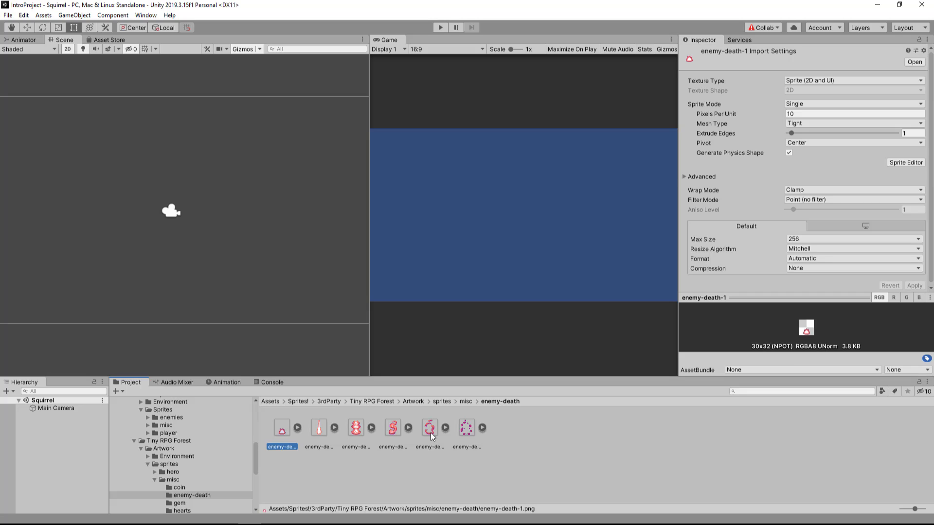
left_click(468, 426, "shift")
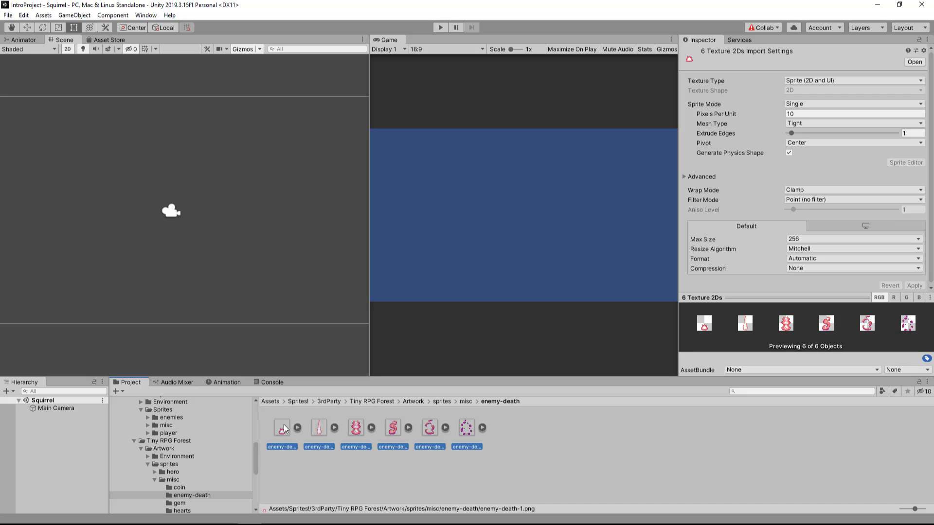
left_click_drag(285, 428, 202, 198)
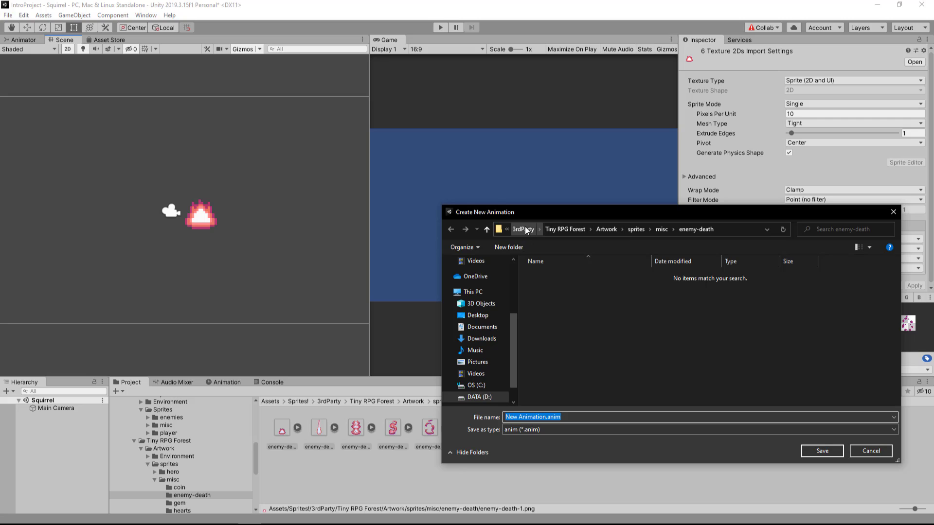
Change the new animation's save location to the animations folder inside Sprites!
left_click(507, 227)
left_click(507, 227)
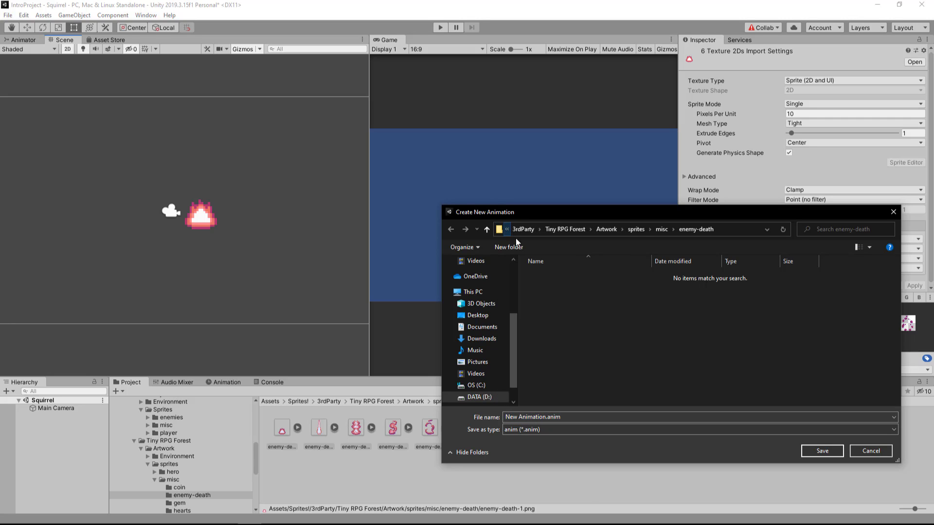
left_click(506, 232)
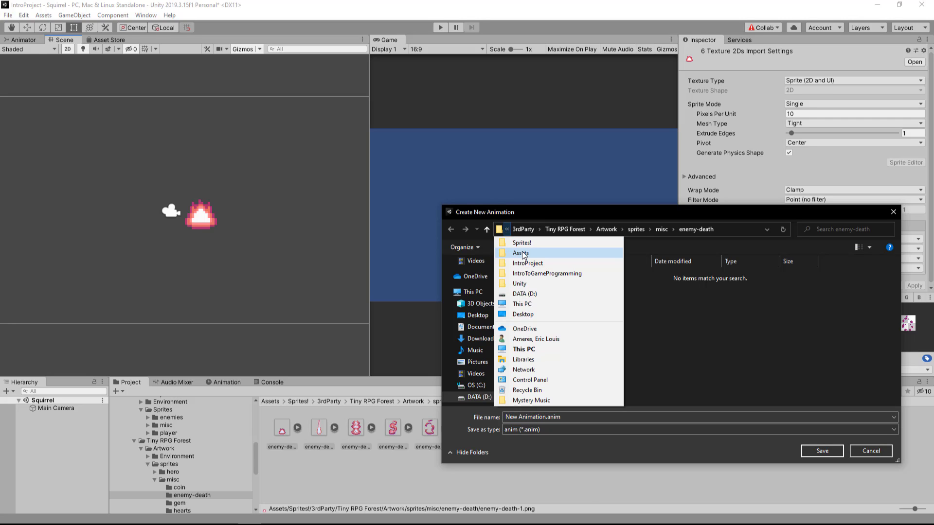
left_click(524, 243)
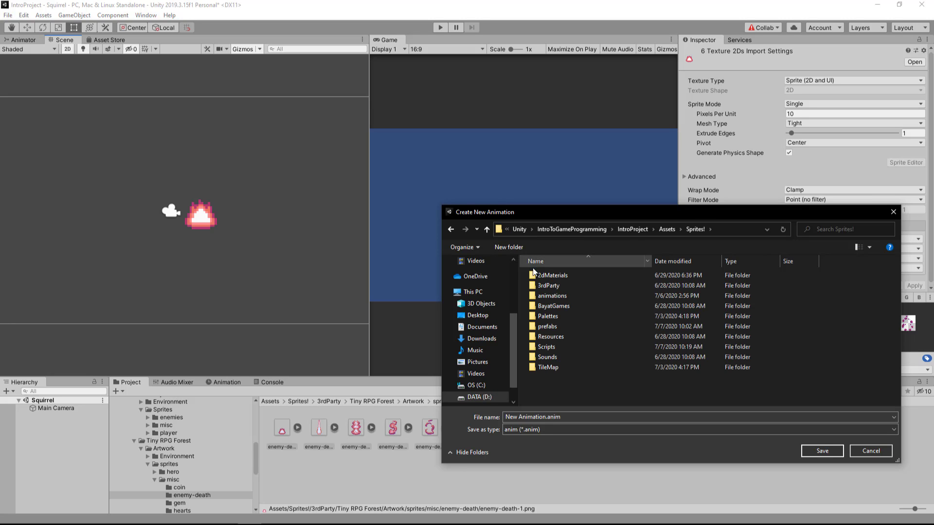
double_click(553, 297)
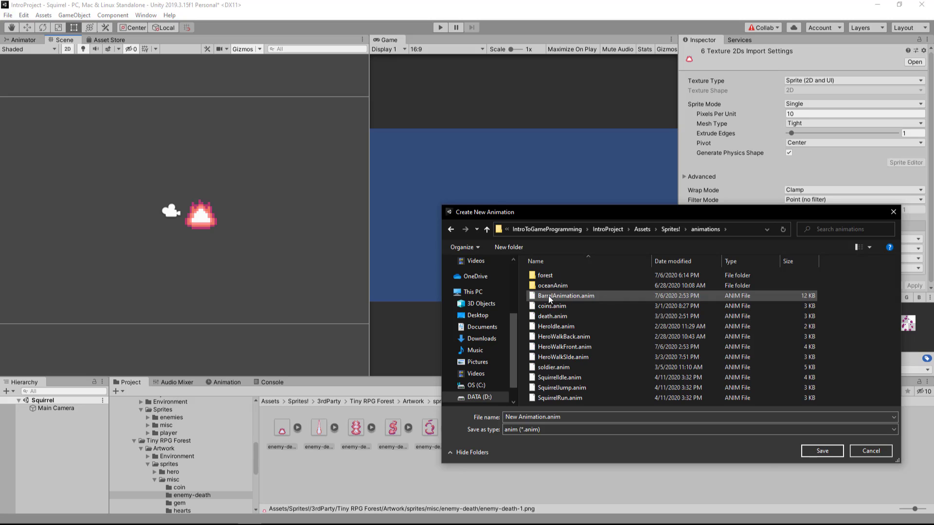
Create a folder named Demo inside the animations folder and open it as the save location.
right_click(873, 358)
mouse_move(837, 472)
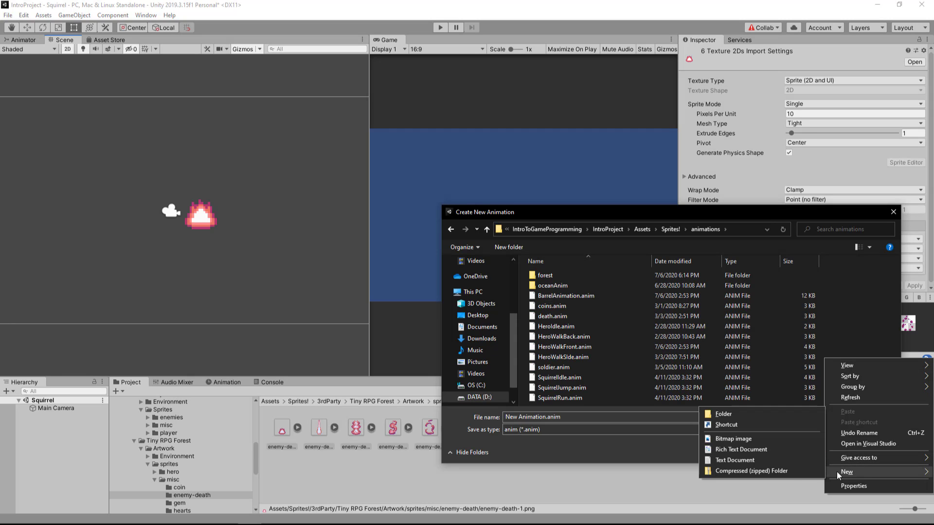
left_click(729, 415)
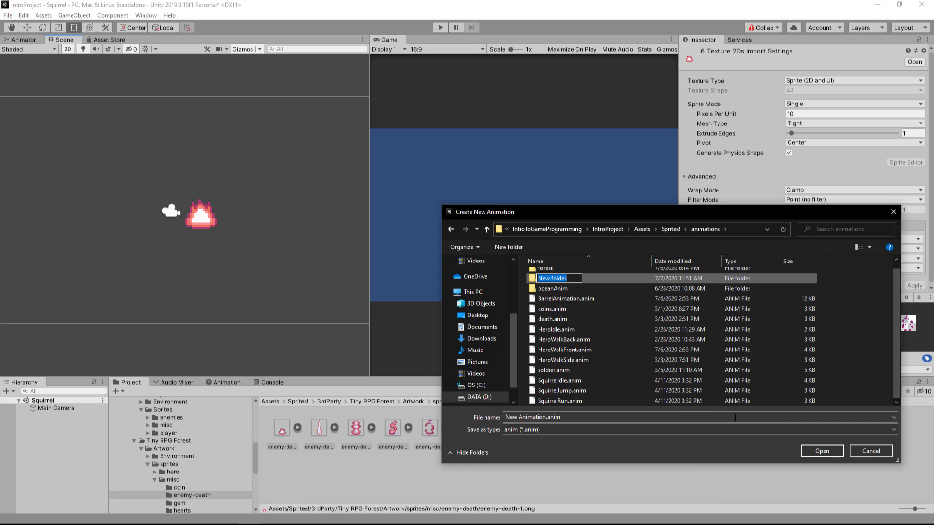
type("Demo")
key("Return")
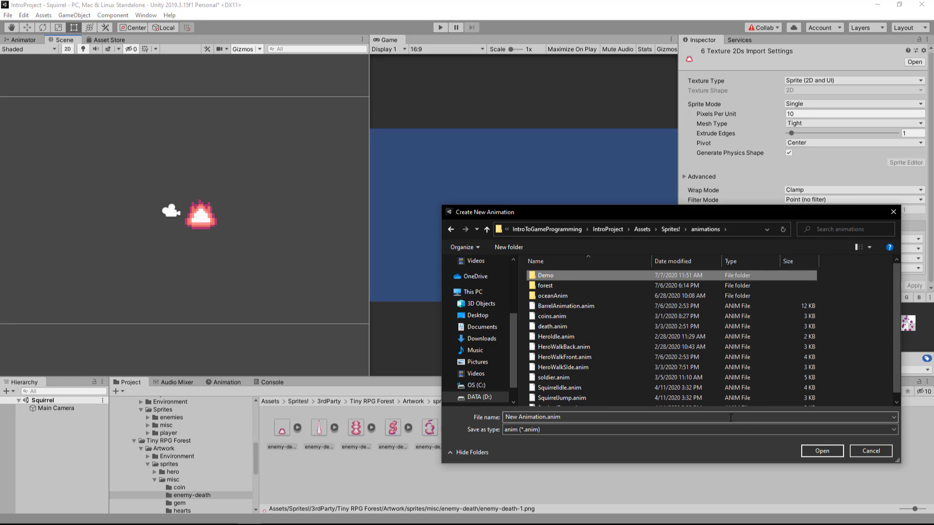
double_click(533, 275)
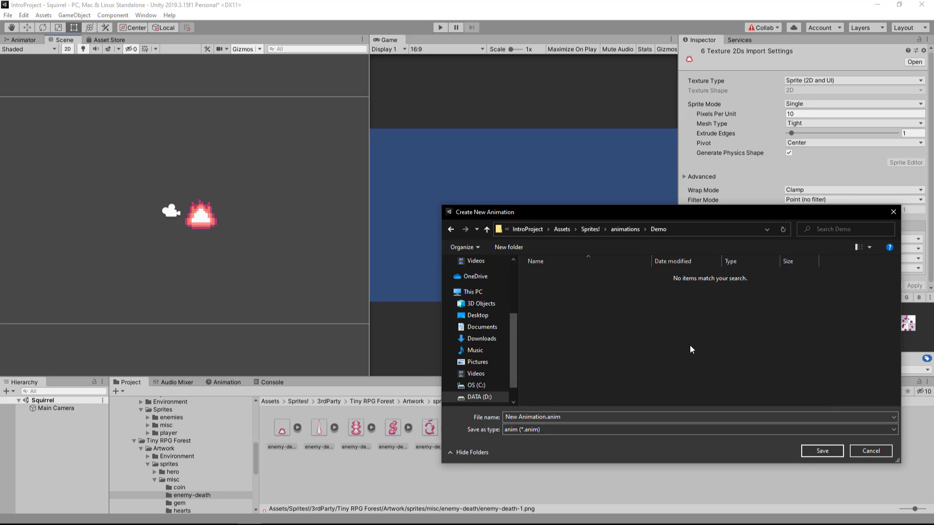
Name the new animation Explosion and save it in the Demo folder.
left_click(546, 417)
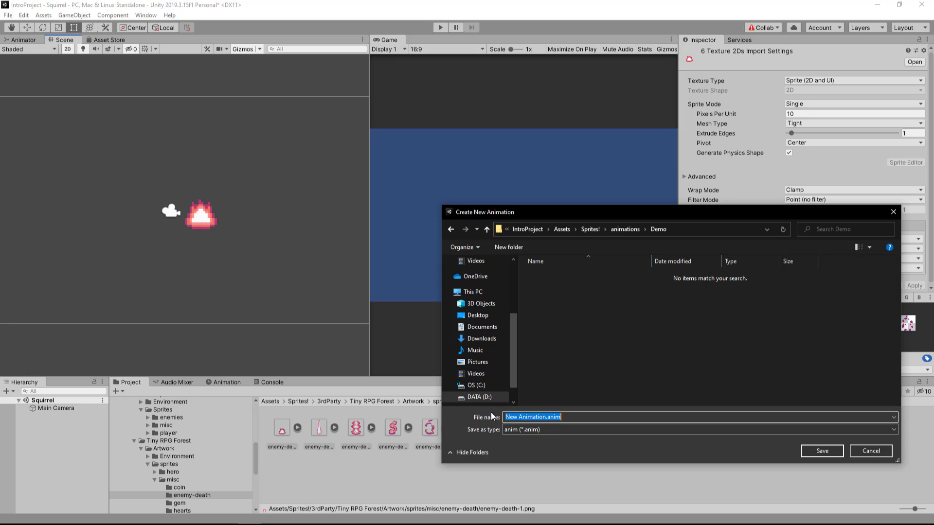
left_click(517, 418)
left_click_drag(506, 417, 547, 417)
type("Explosion.")
left_click(829, 453)
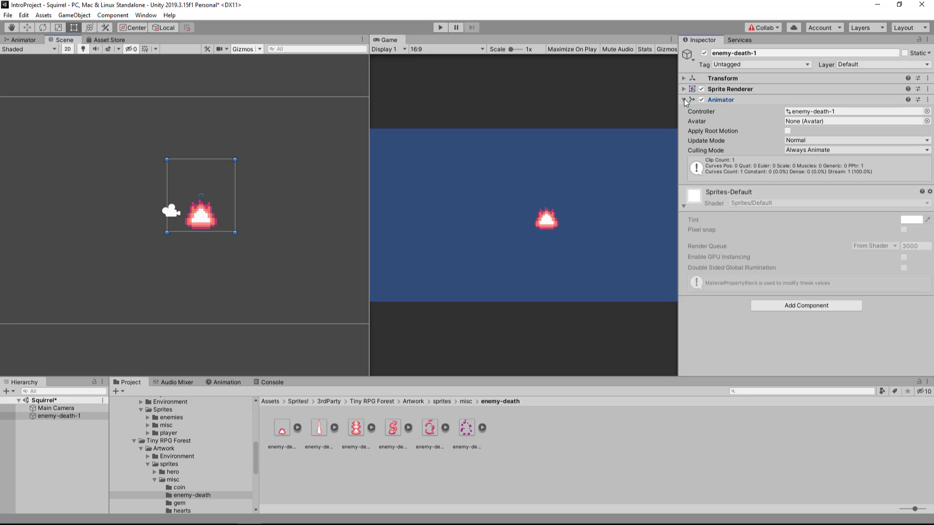
Examine the Sprite Renderer and Animator components of the enemy-death-1 object, comparing its sprite with the source texture.
left_click(721, 99)
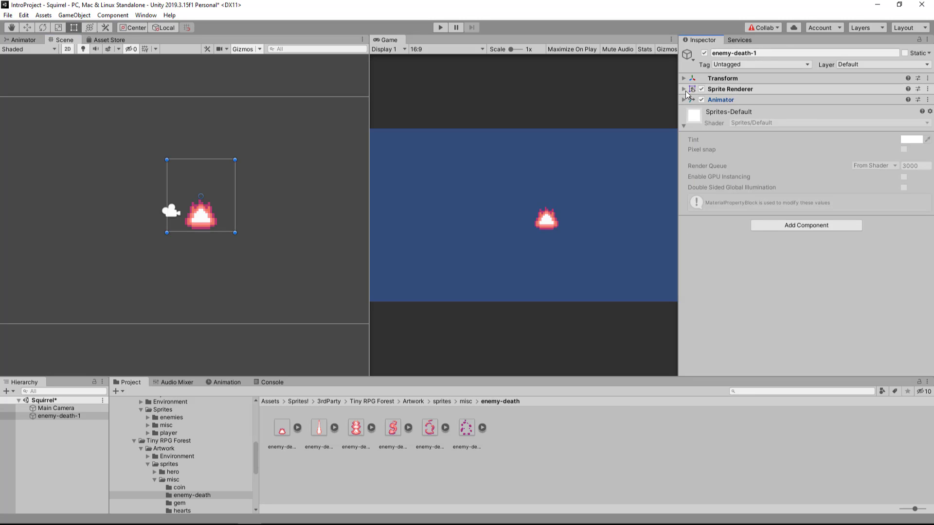
left_click(831, 90)
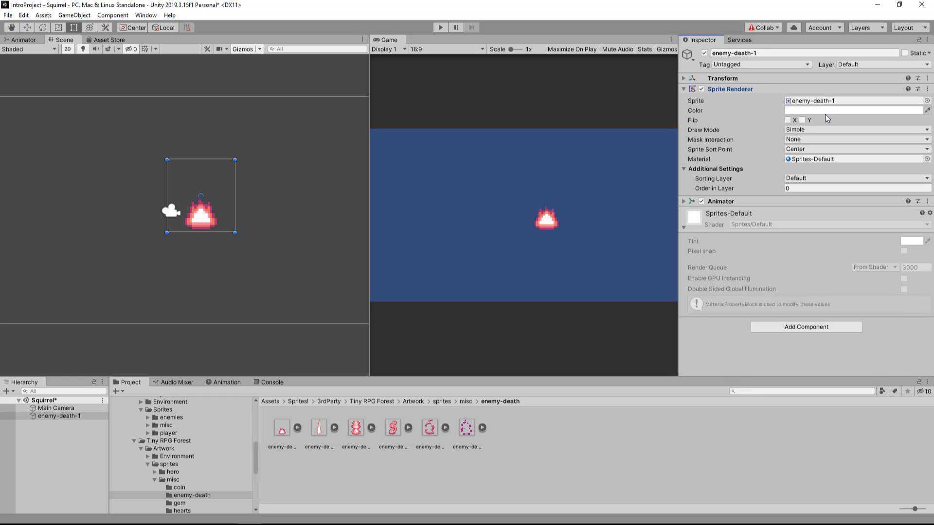
left_click(297, 427)
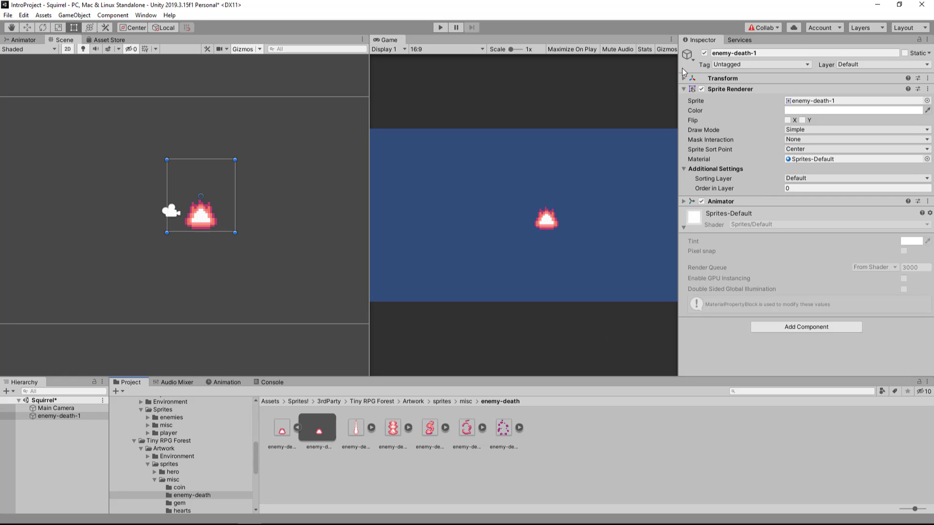
left_click(684, 90)
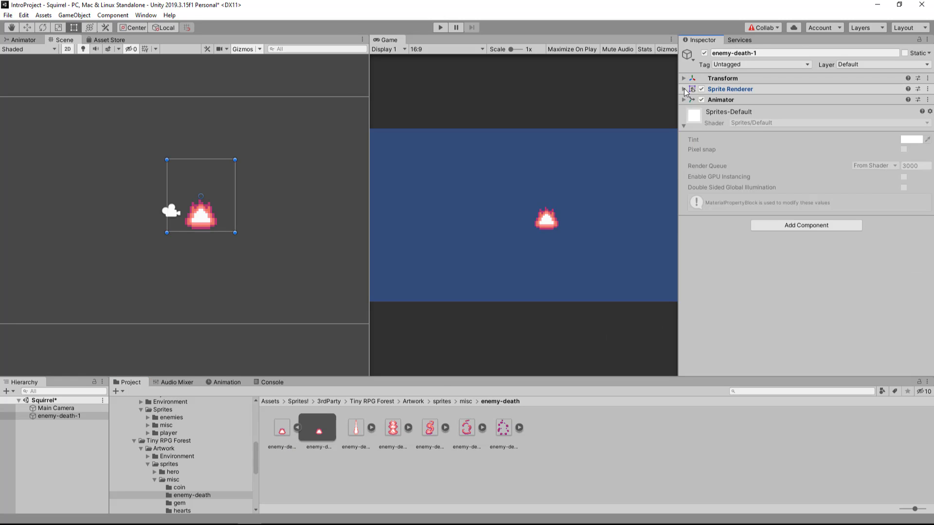
left_click(684, 100)
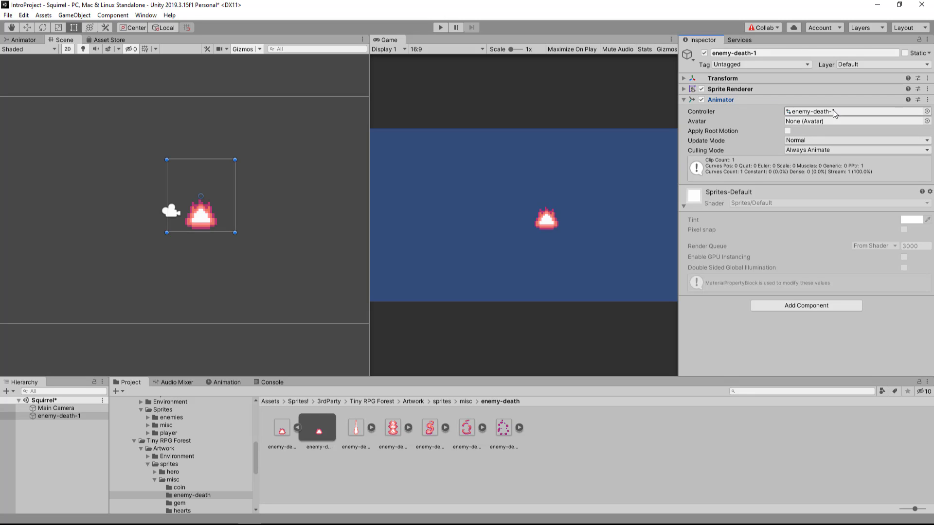
Collapse the 3rdParty folder and open the Demo folder under Sprites!/animations in the project assets.
left_click(153, 480)
scroll(123, 424, "up", 5)
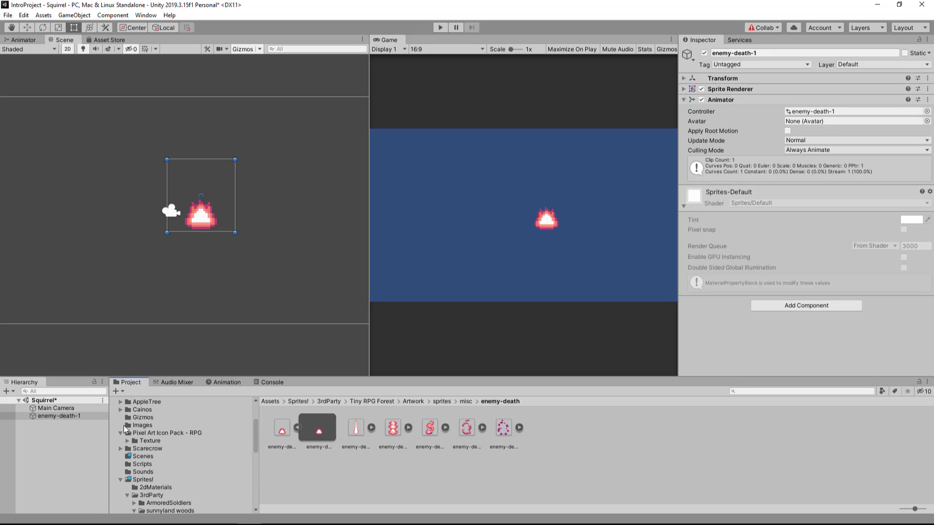
left_click(127, 495)
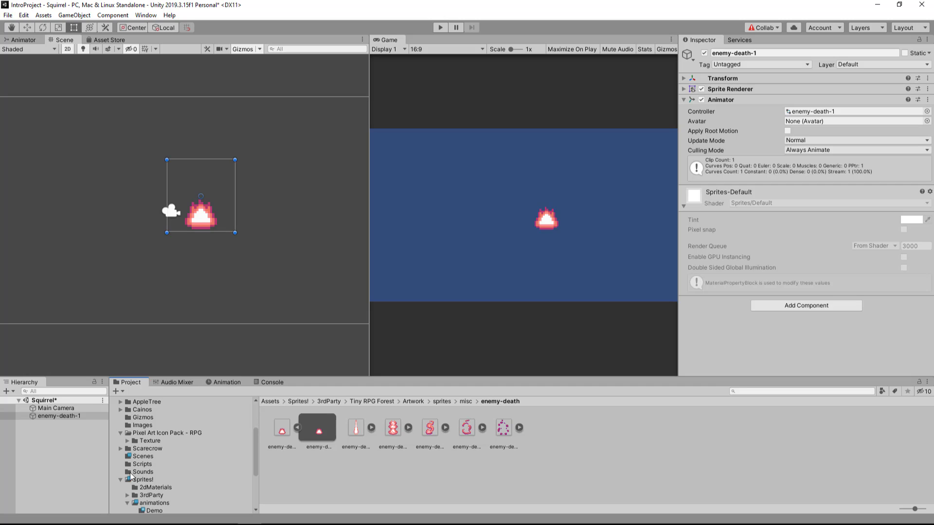
scroll(170, 504, "down", 3)
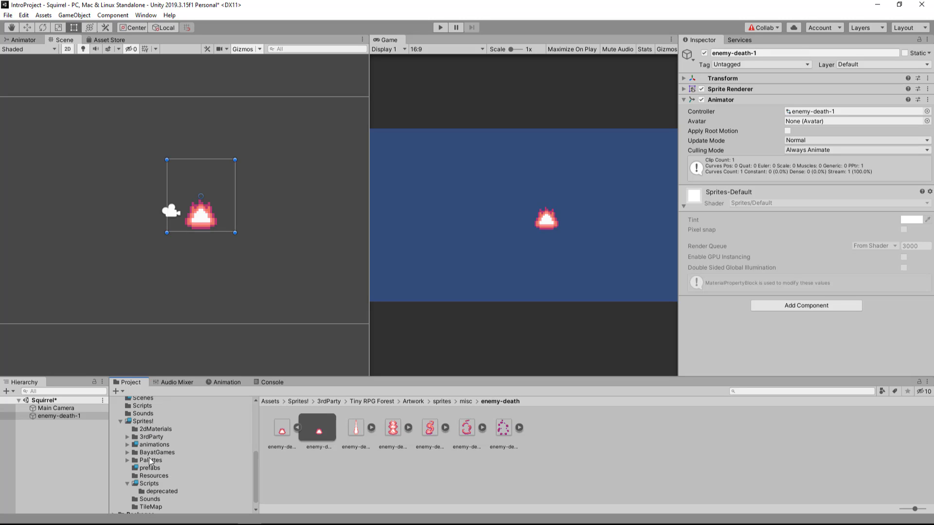
left_click(151, 445)
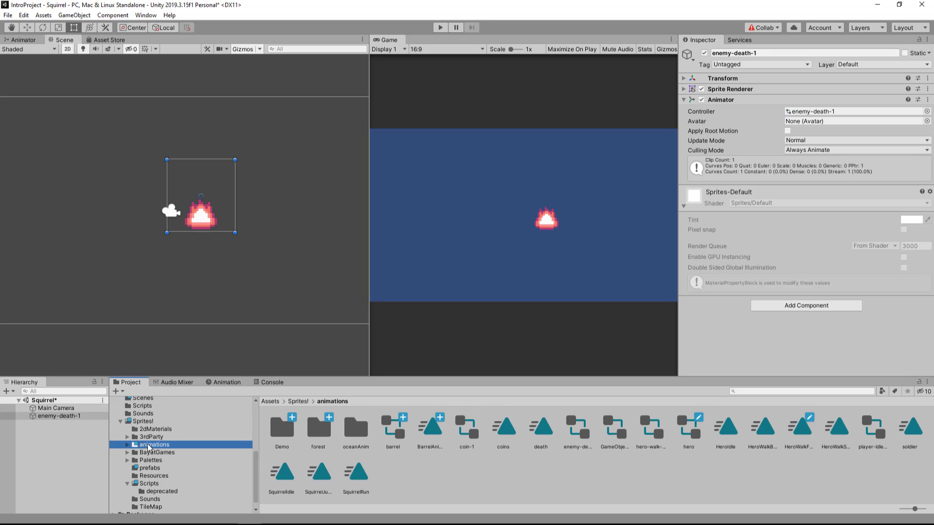
double_click(285, 436)
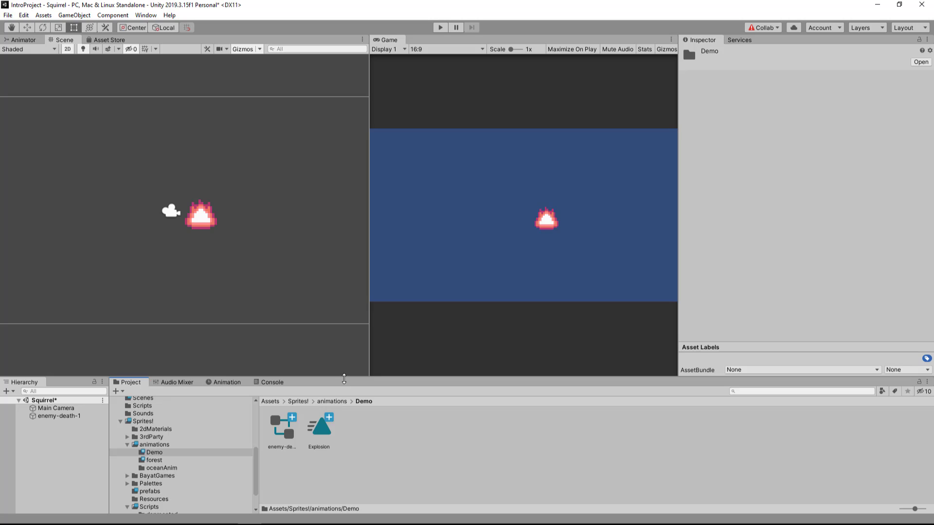
Examine the enemy-death-1 controller and the Explosion clip in the Demo folder.
left_click_drag(344, 376, 343, 322)
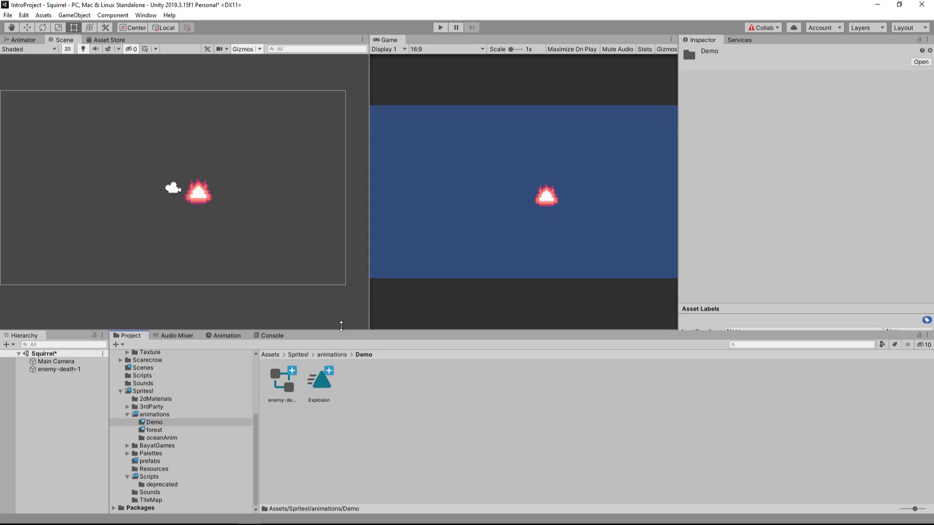
left_click(284, 375)
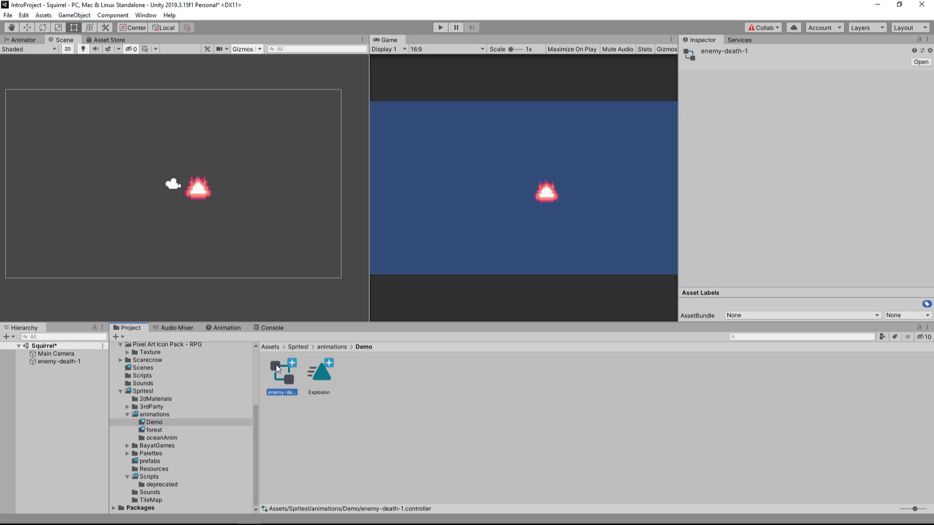
left_click(319, 373)
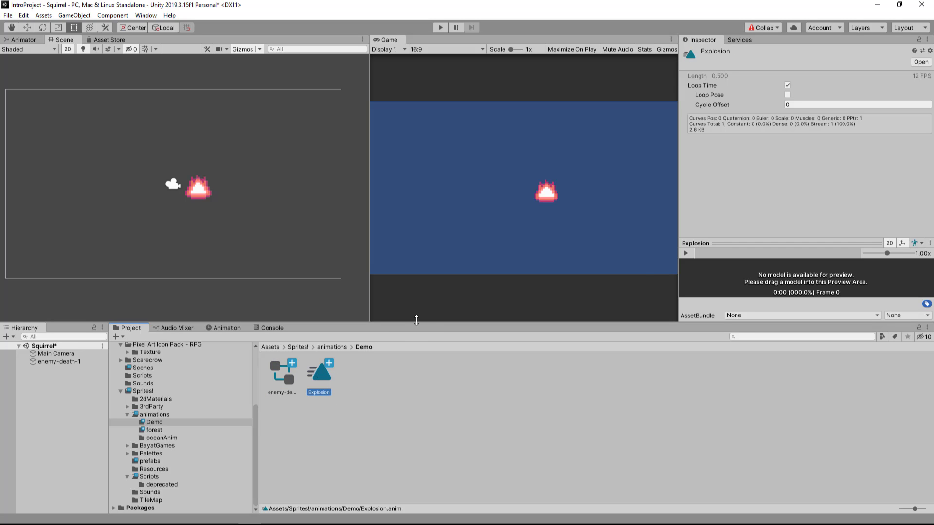
left_click_drag(416, 319, 416, 381)
Open the enemy-death-1 controller's state graph and rearrange it so the Entry node sits directly below the Explosion state.
double_click(282, 432)
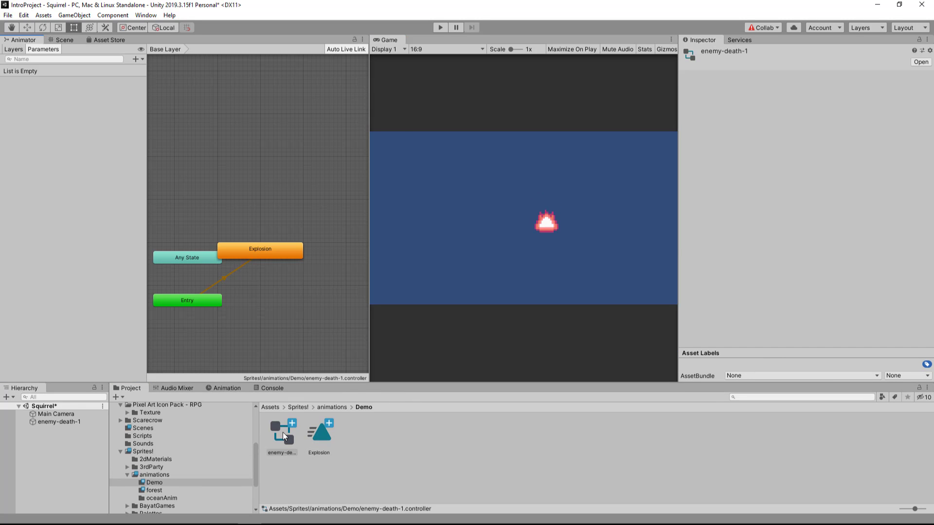
left_click_drag(253, 251, 278, 273)
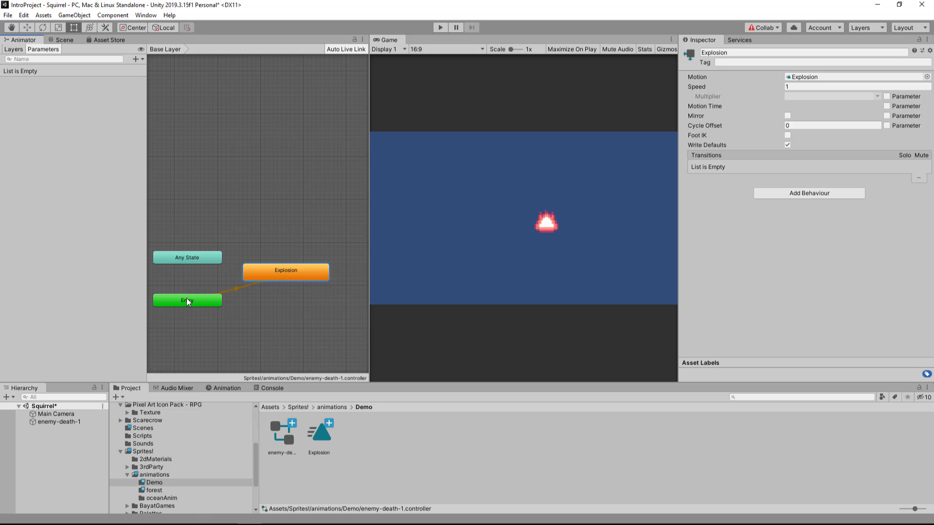
left_click_drag(186, 300, 284, 323)
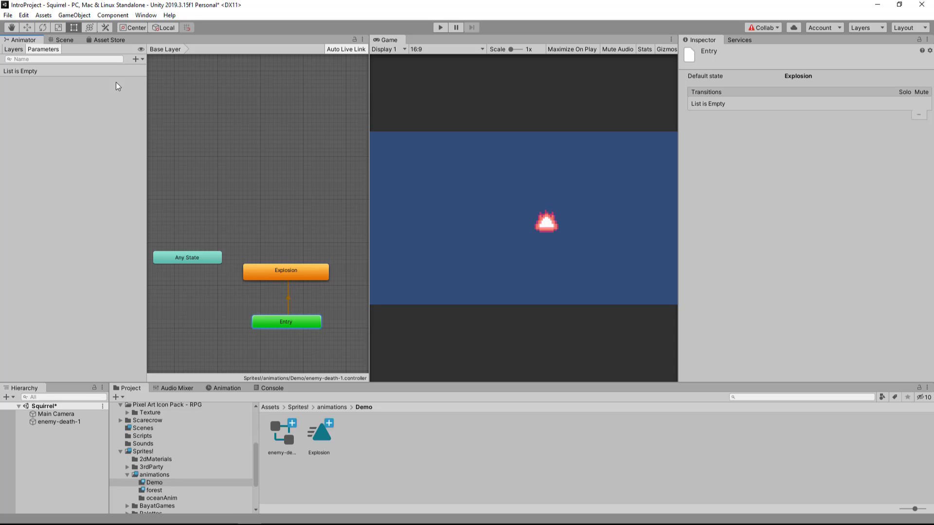
Open the Explosion clip's keyframe timeline for viewing.
double_click(321, 430)
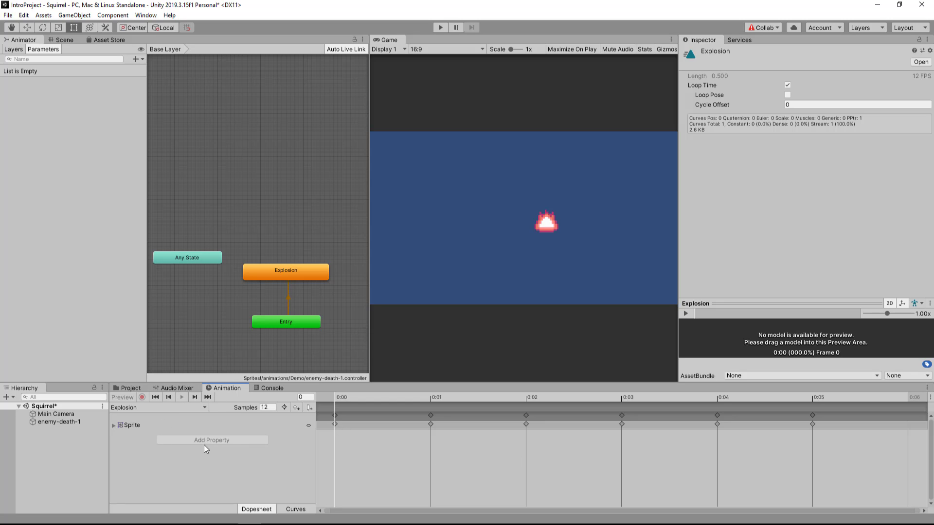
Expand the Explosion clip's Sprite track to view its frame images, and switch the sample rate display off and back on.
left_click(113, 425)
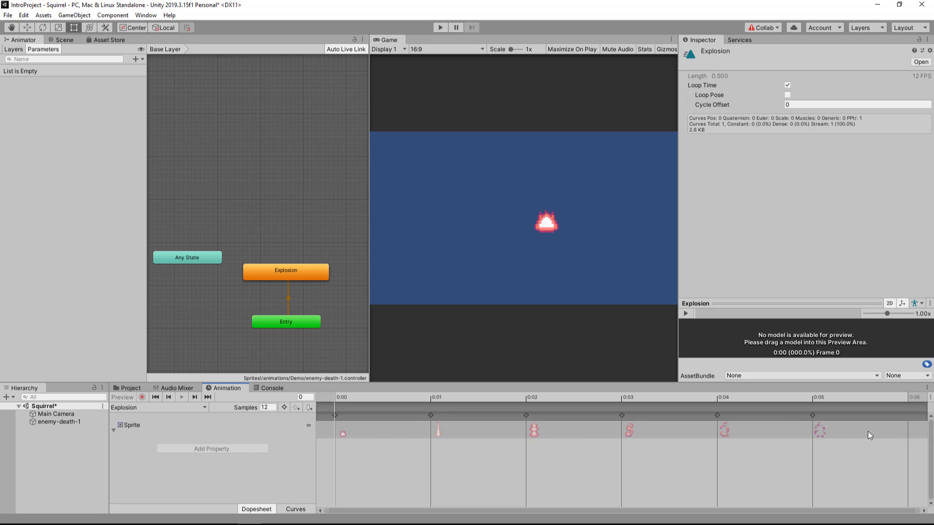
left_click(930, 398)
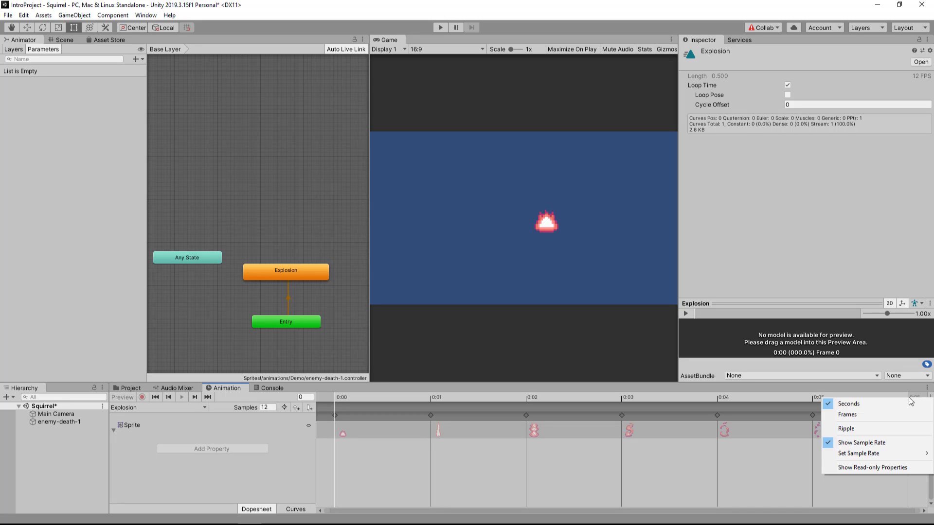
left_click(868, 443)
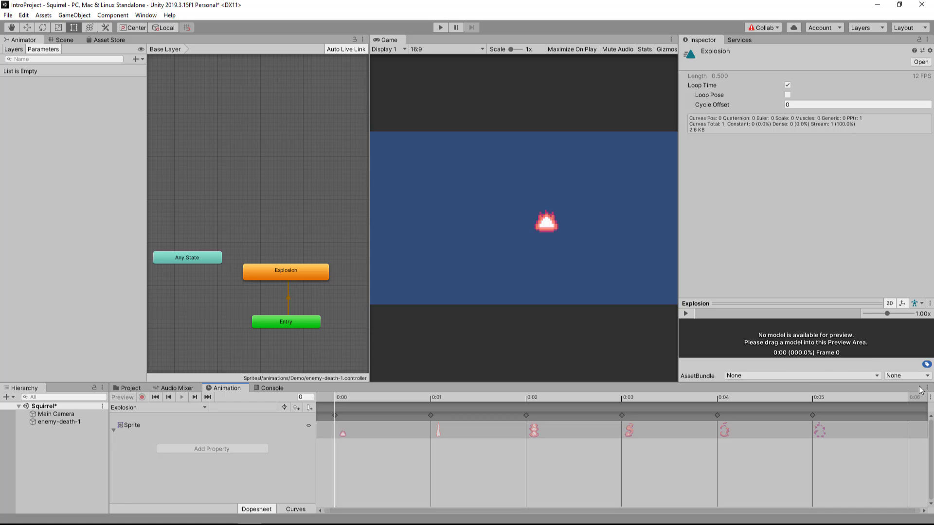
left_click(929, 397)
left_click(855, 441)
Switch to the Scene view, clear the clip selection and collapse the Explosion clip's Sprite track.
left_click(61, 41)
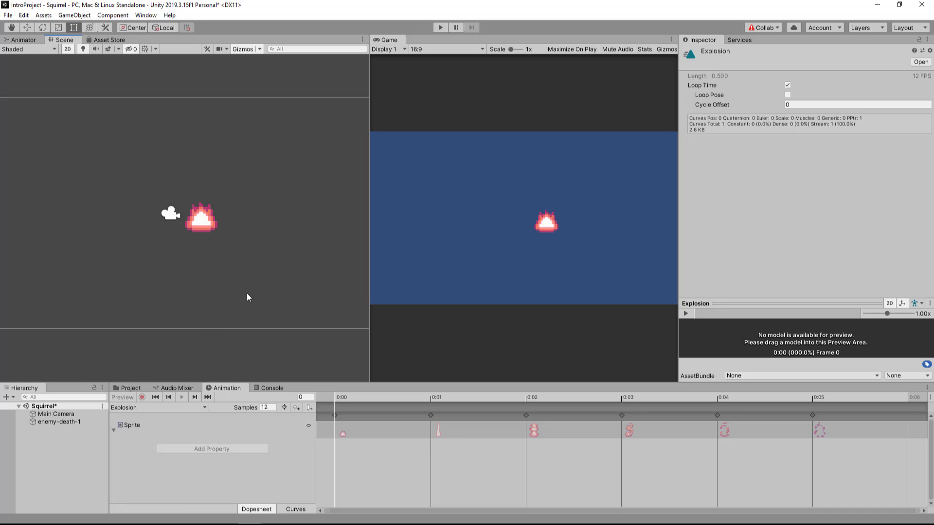
left_click(231, 334)
left_click(111, 428)
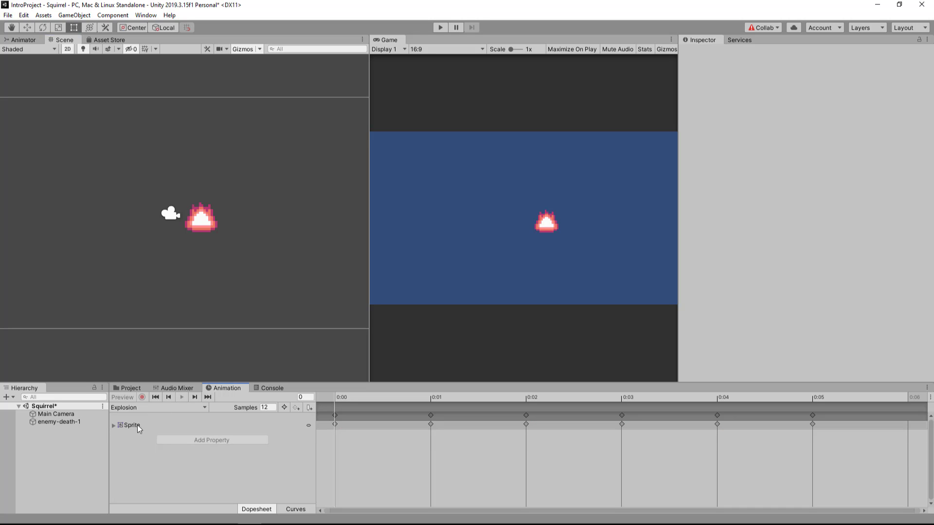
left_click(133, 427)
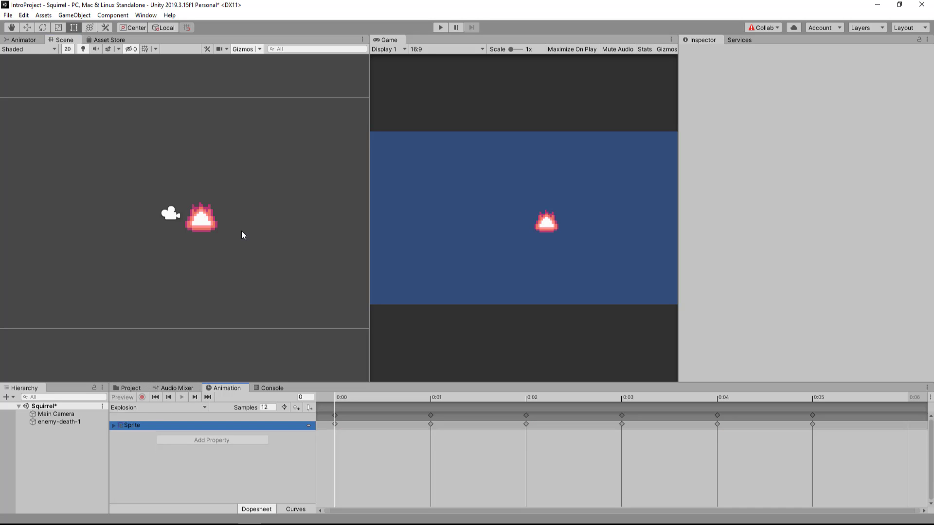
Run the scene to watch the explosion animation with nothing selected, and stop the playback.
left_click(258, 215)
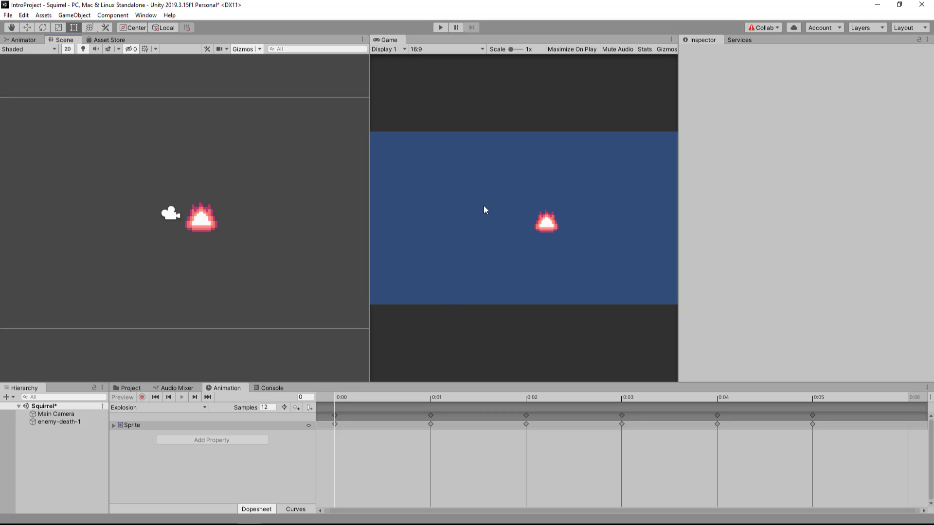
left_click(441, 27)
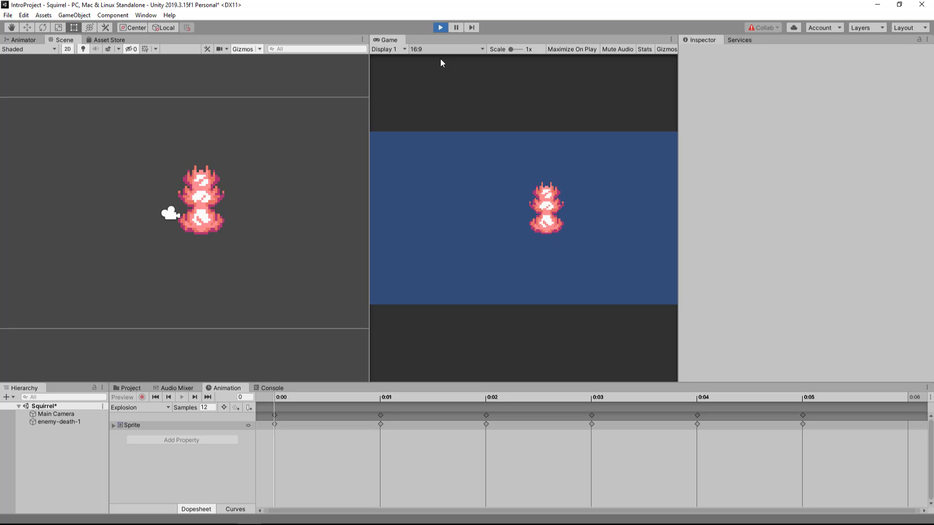
left_click(440, 28)
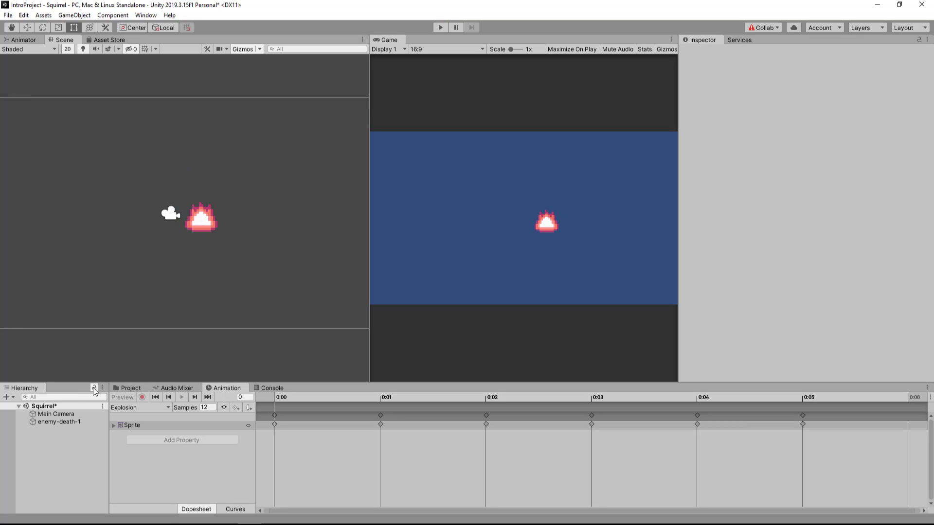
Select the enemy-death-1 object and examine its Animator component and assigned controller.
left_click(52, 422)
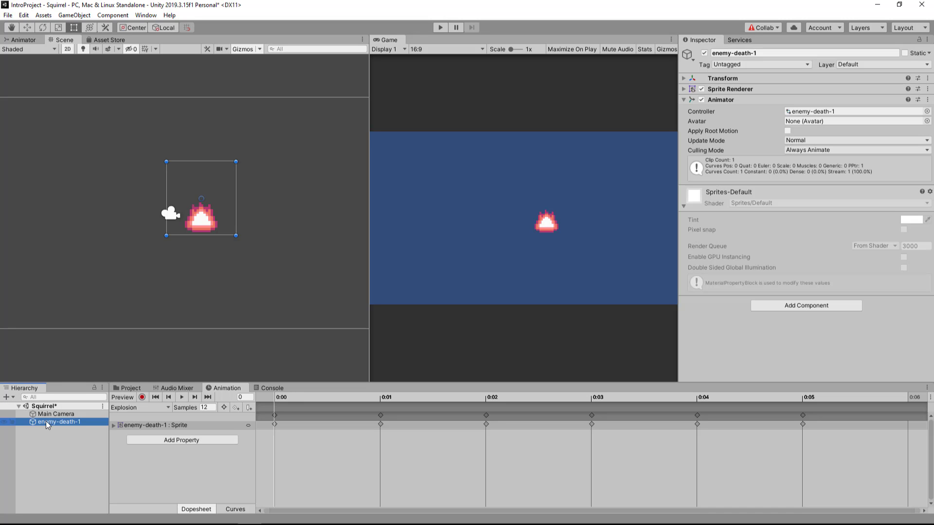
left_click(683, 99)
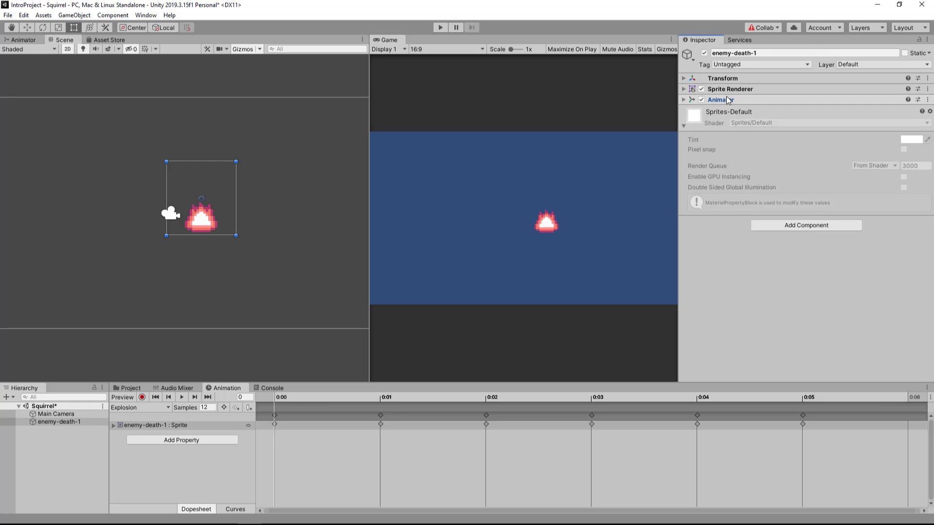
left_click(682, 100)
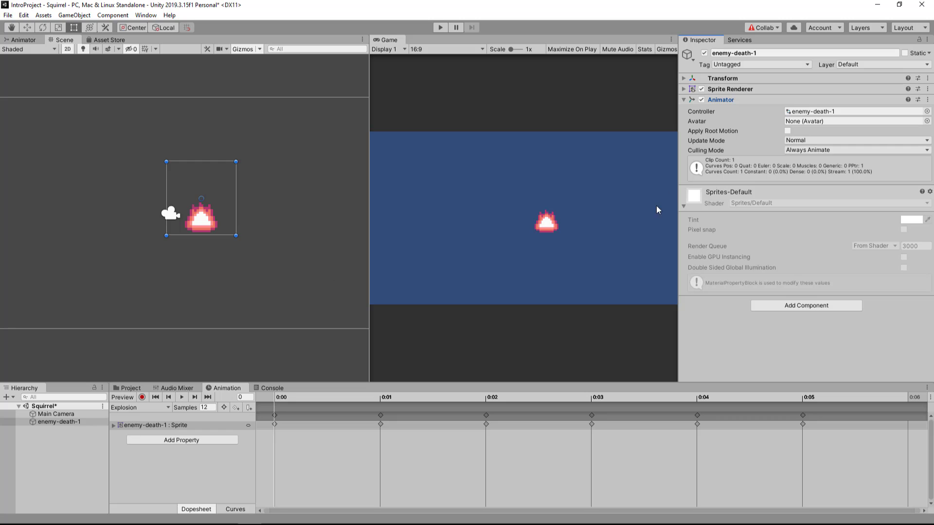
Open the controller assigned to enemy-death-1's Animator and move the Explosion state and Entry node so Entry sits just beneath Explosion.
double_click(854, 111)
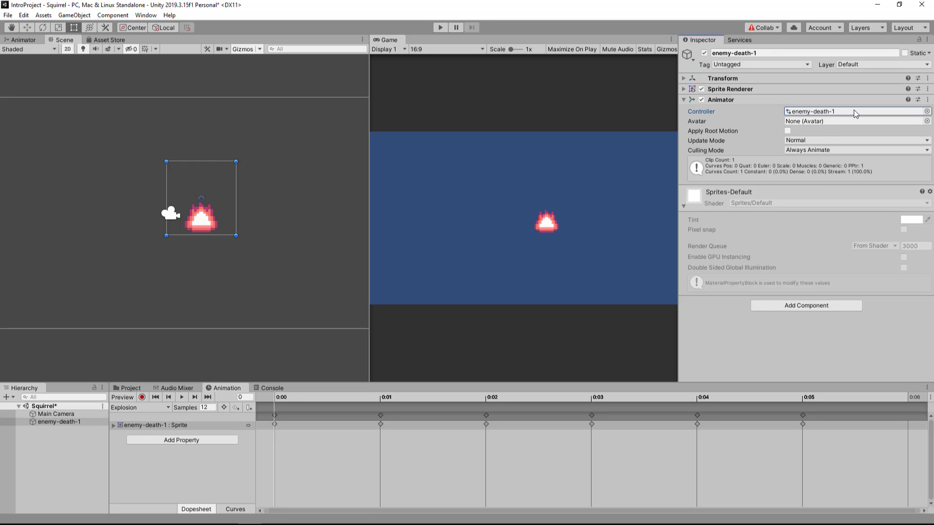
left_click_drag(333, 90, 295, 109)
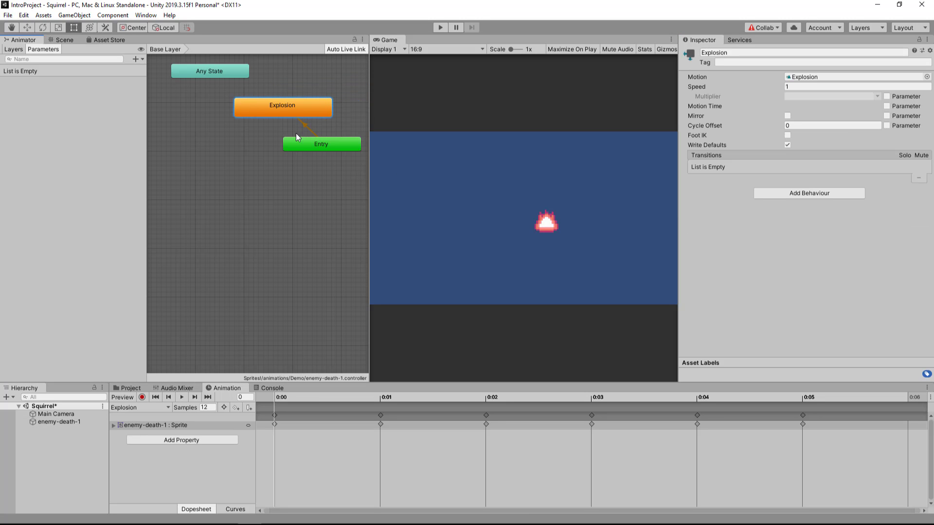
left_click_drag(310, 145, 272, 173)
left_click_drag(281, 104, 302, 139)
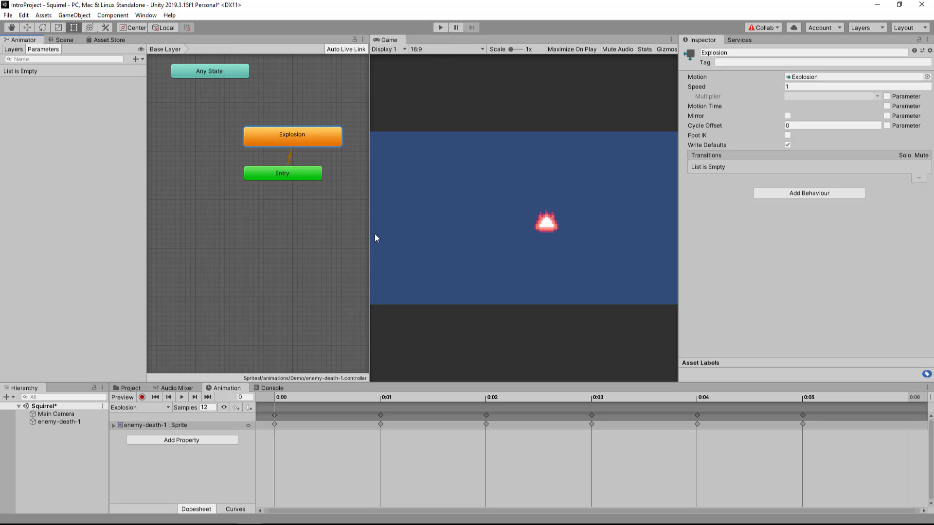
Select the enemy-death-1 object, return to the Scene view and start playing the scene.
left_click(58, 422)
left_click(62, 42)
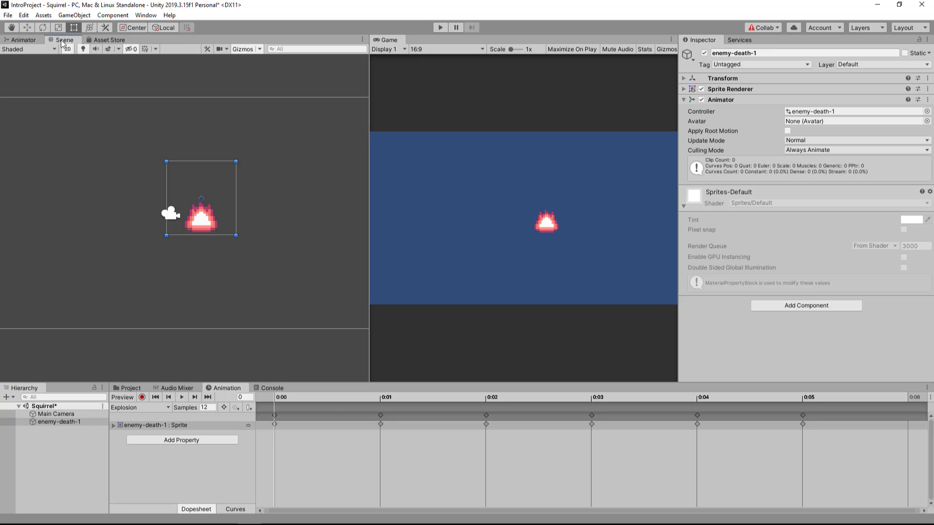
left_click(440, 28)
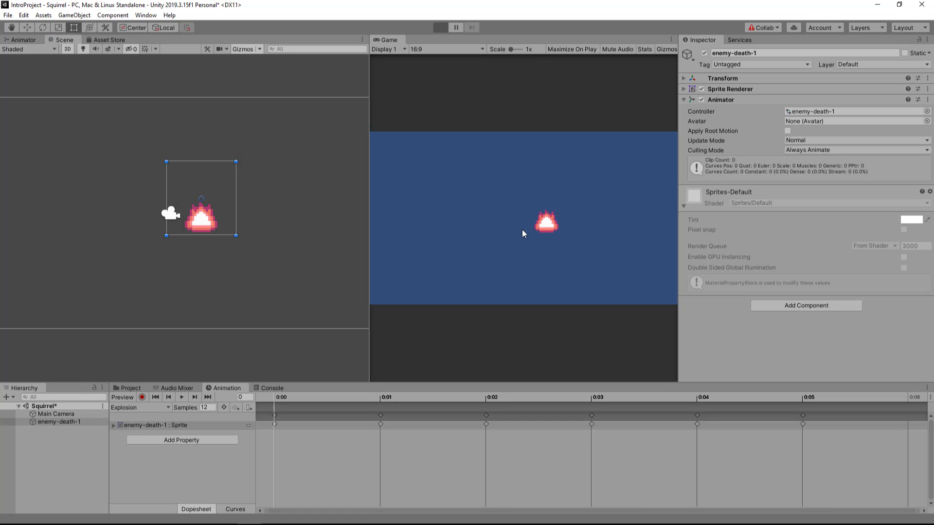